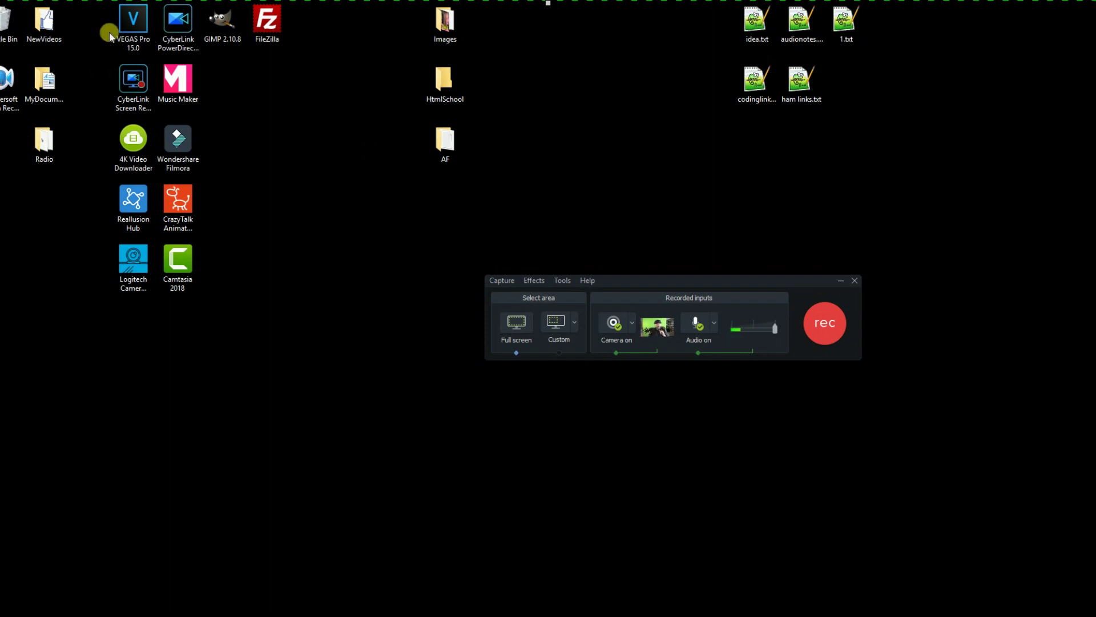
# - Drag the Camtasia Recorder panel up and to the left, keeping camera and audio inputs on
pyautogui.click(133, 24)
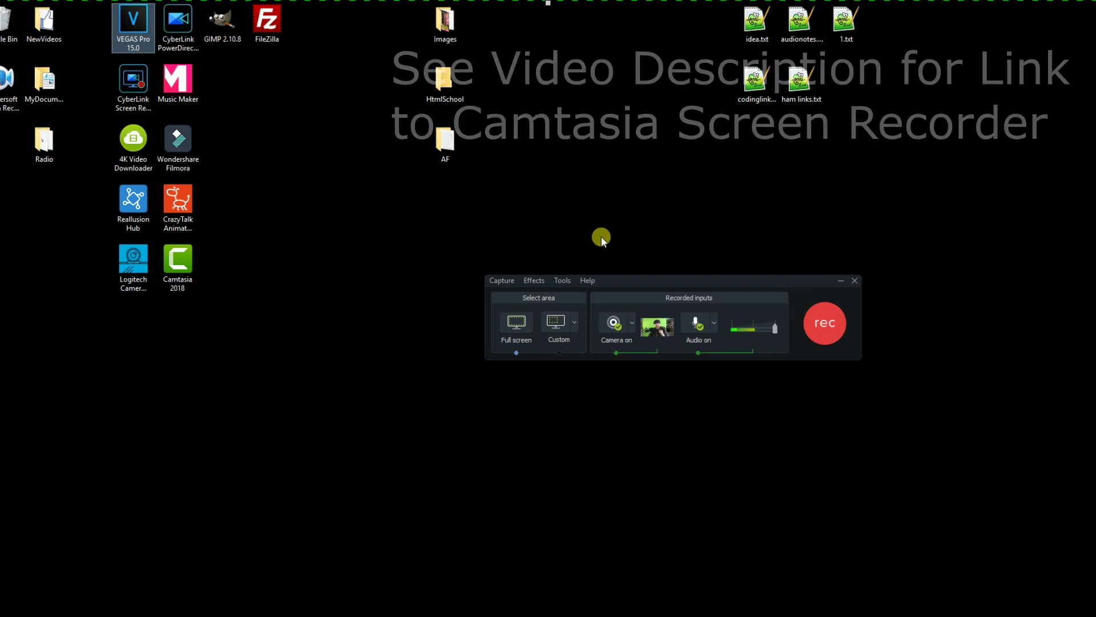
pyautogui.click(615, 282)
pyautogui.moveTo(616, 282); pyautogui.dragTo(590, 231)
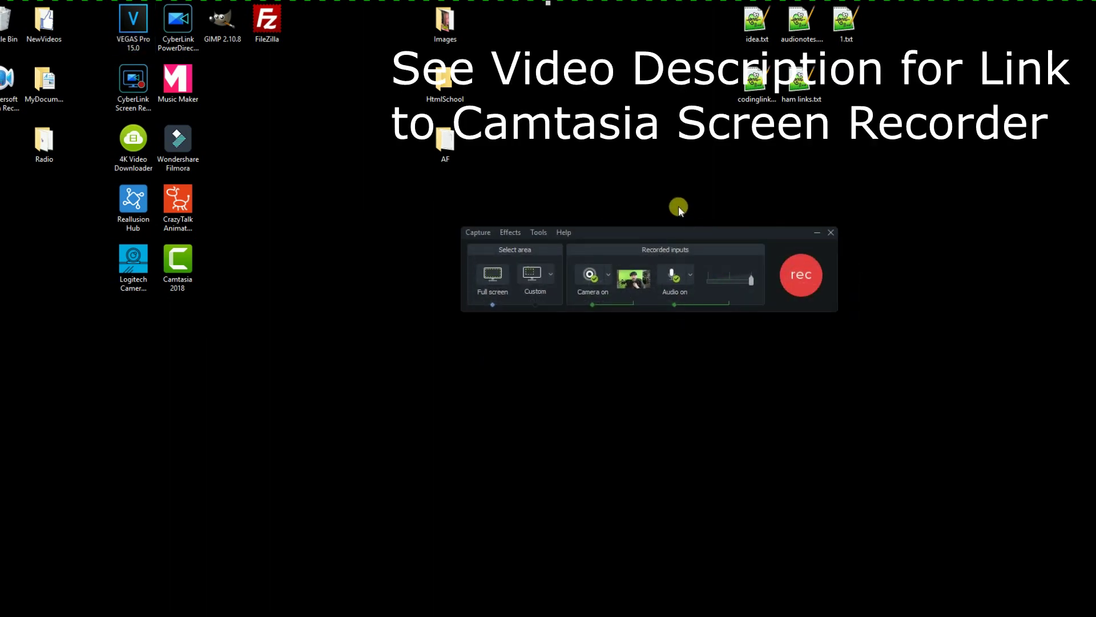
pyautogui.moveTo(635, 279)
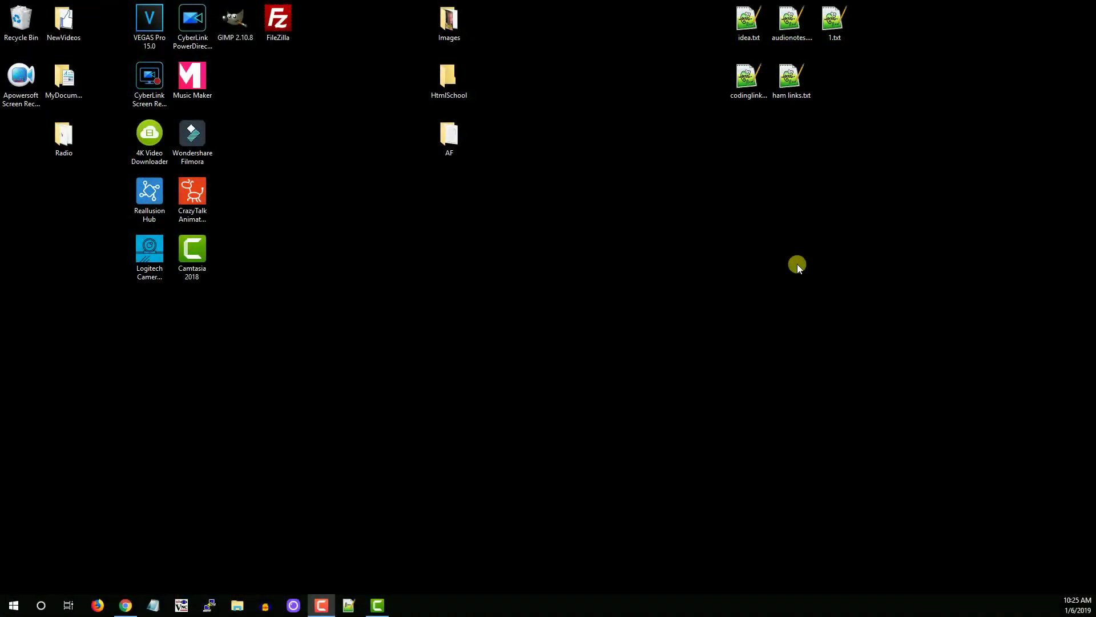
# - Maximize the editor, then centre the webcam overlay and scale it up to 213.7%
pyautogui.moveTo(924, 200); pyautogui.dragTo(557, 188)
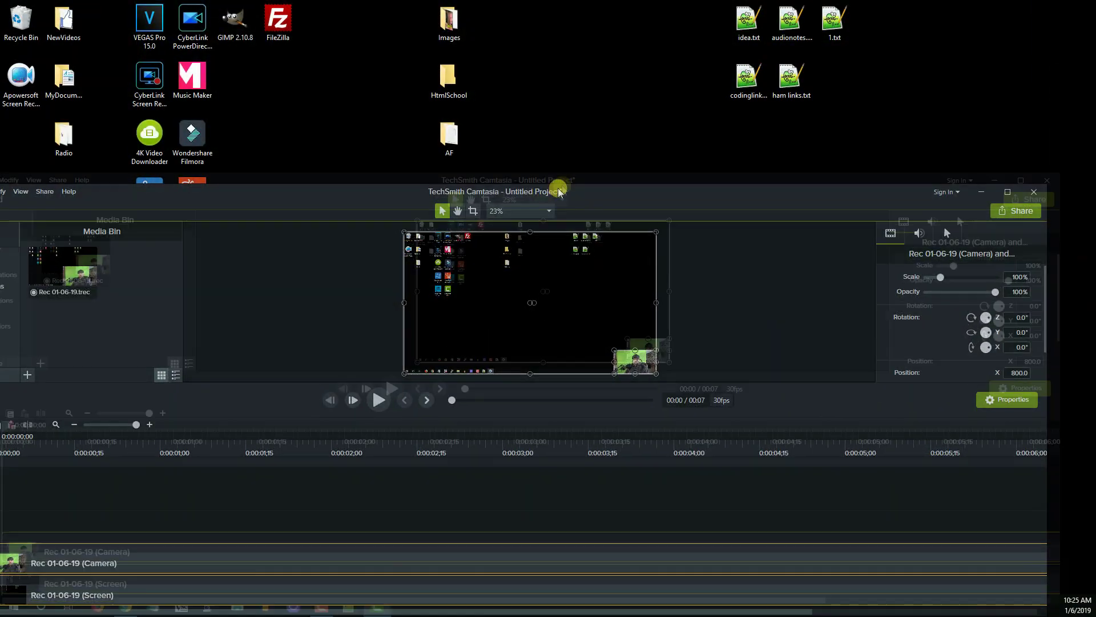
pyautogui.doubleClick(588, 176)
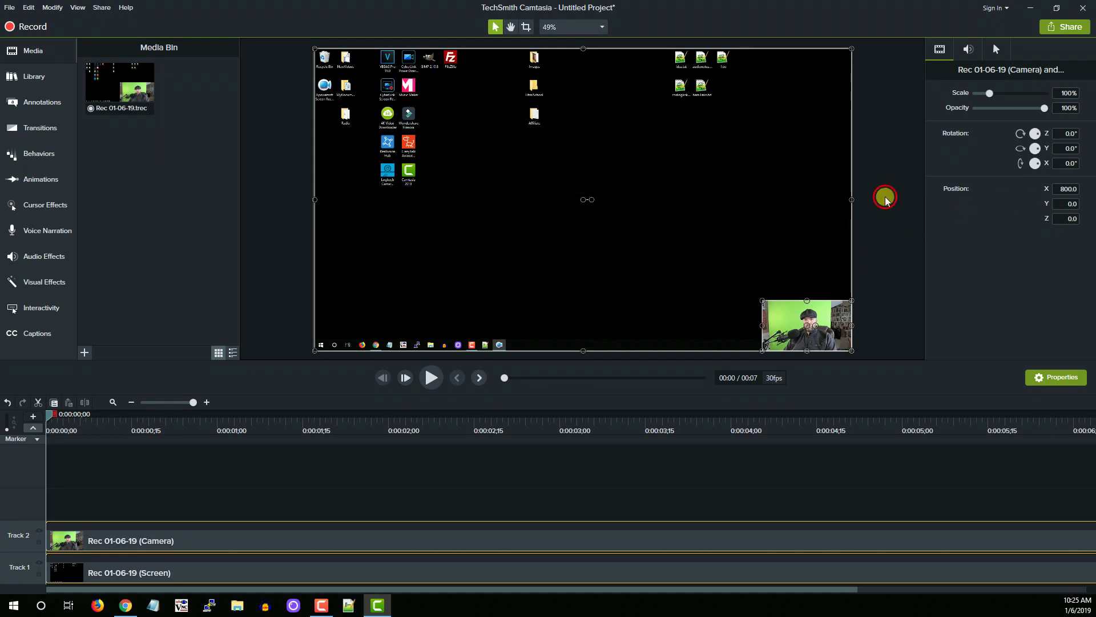
pyautogui.click(886, 197)
pyautogui.click(811, 306)
pyautogui.click(881, 279)
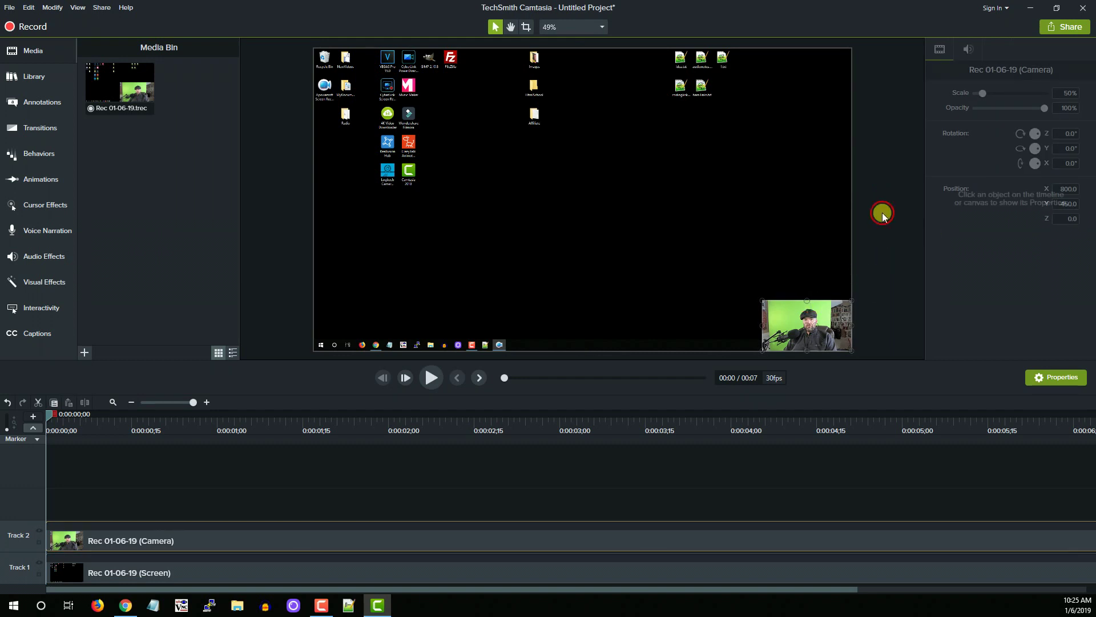
pyautogui.click(817, 319)
pyautogui.moveTo(816, 319); pyautogui.dragTo(633, 193)
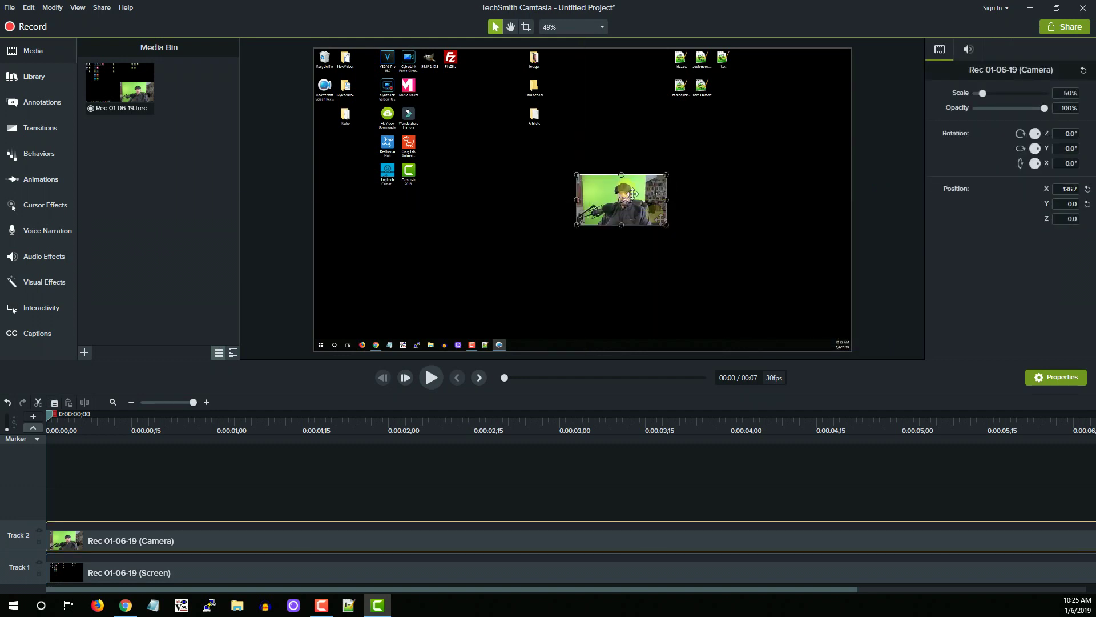
pyautogui.moveTo(671, 231); pyautogui.dragTo(740, 265)
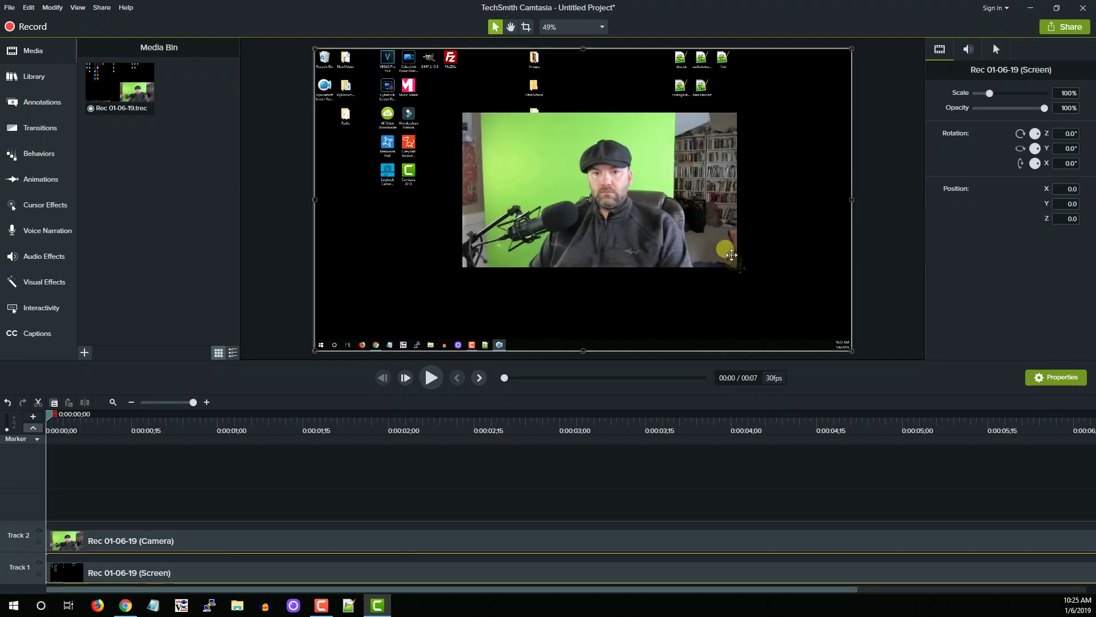
pyautogui.moveTo(739, 268); pyautogui.dragTo(704, 228)
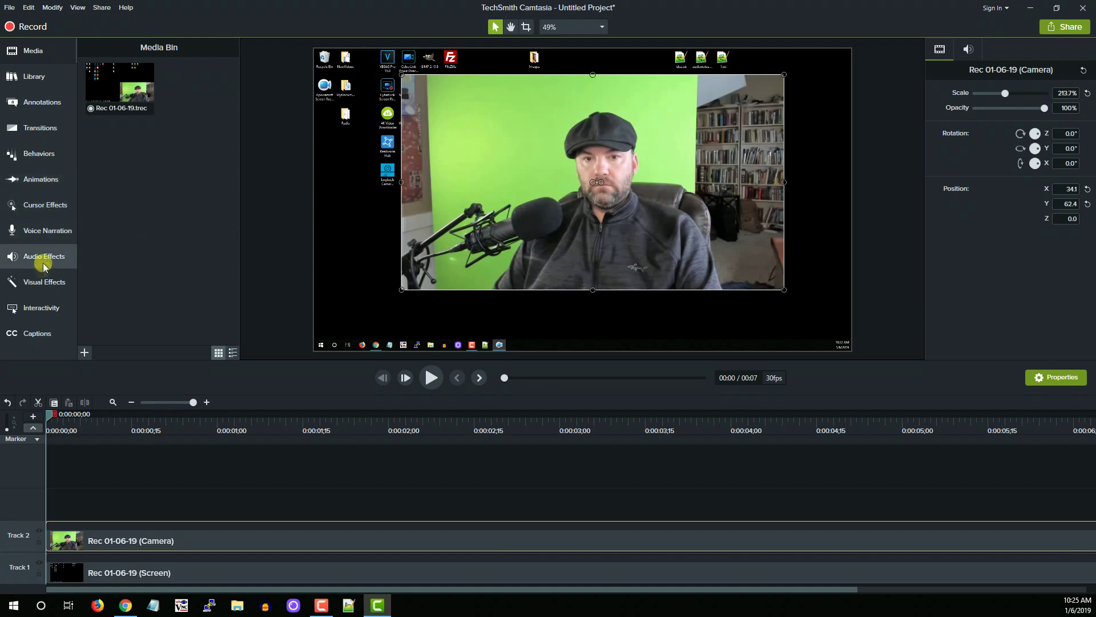
# - Apply Remove a Color to the webcam clip and sample the green backdrop as the key colour
pyautogui.click(44, 283)
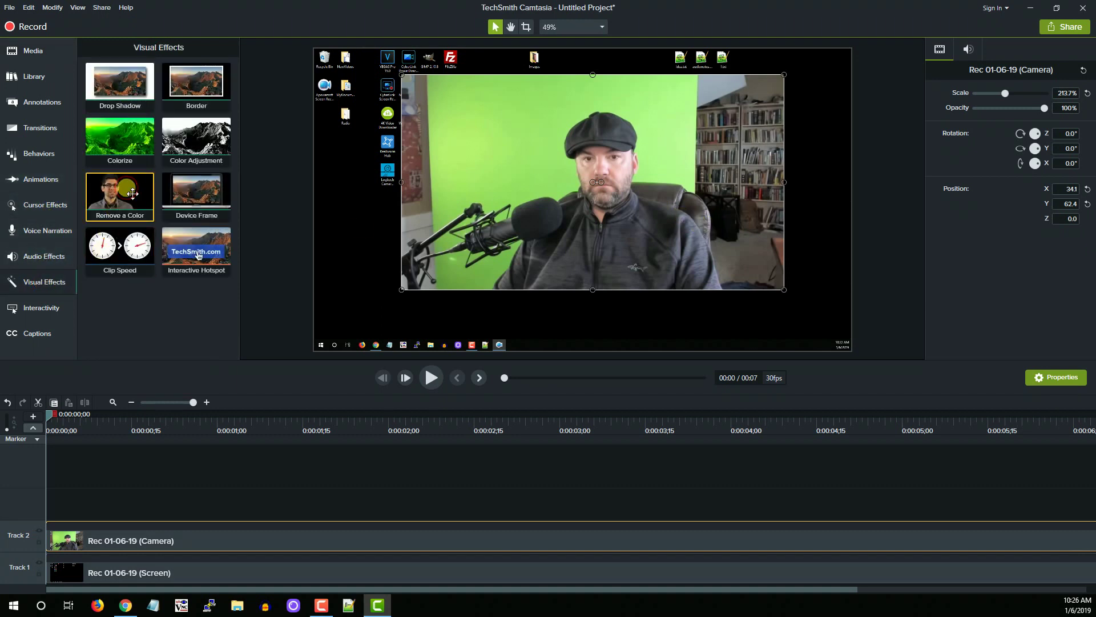
pyautogui.moveTo(132, 194); pyautogui.dragTo(613, 177)
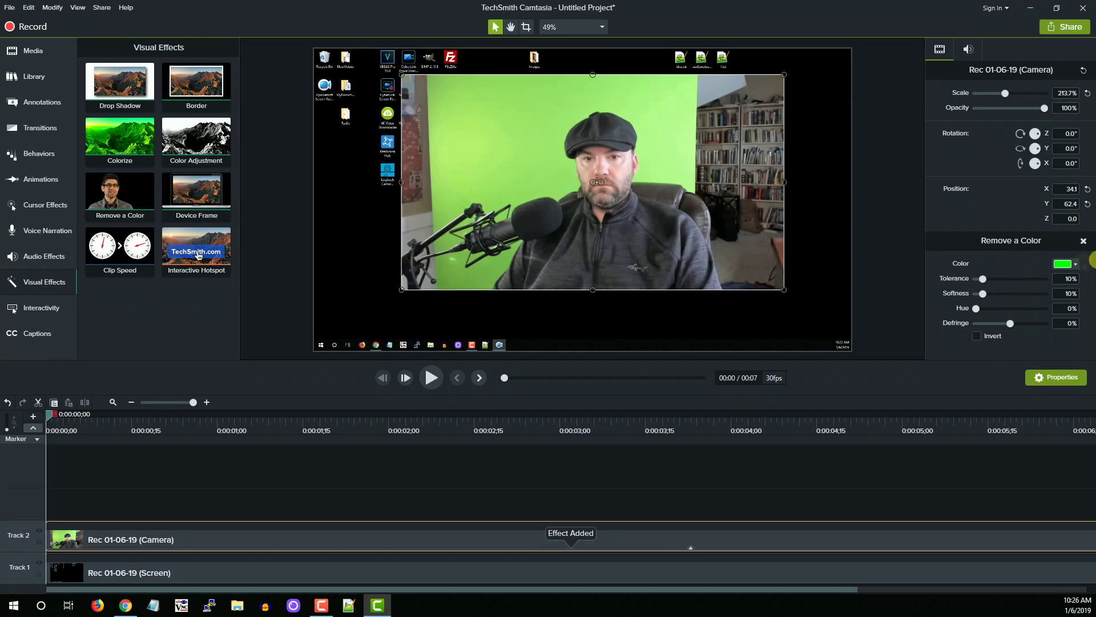
pyautogui.click(1076, 264)
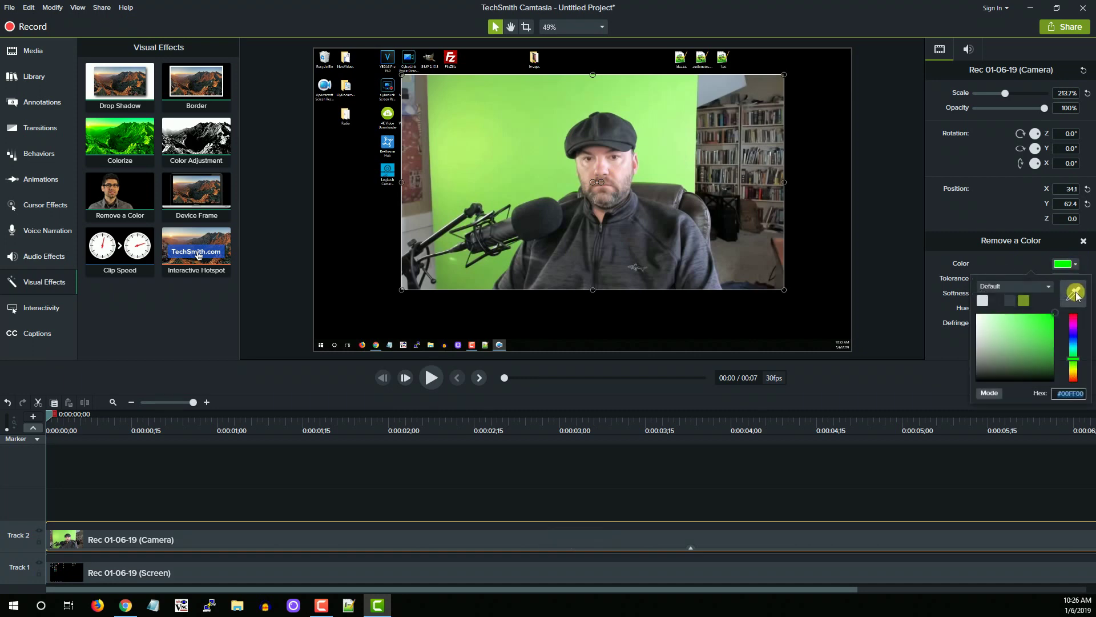
pyautogui.click(1076, 293)
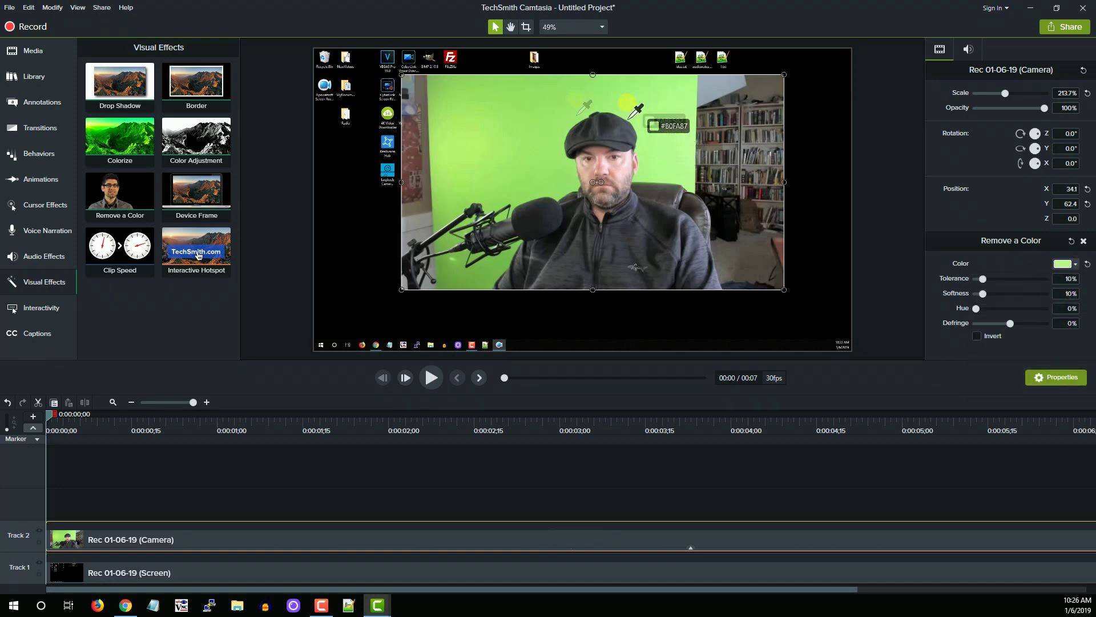
pyautogui.click(537, 164)
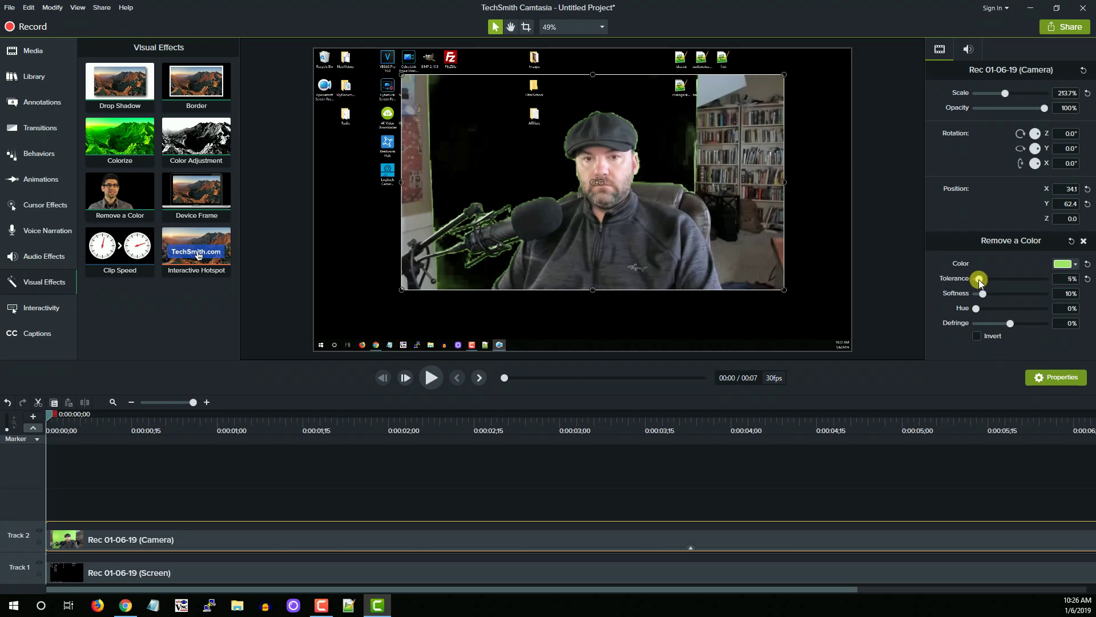
# - Set key tolerance to 20% and adjust softness, then reset the Remove a Color settings
pyautogui.moveTo(982, 279); pyautogui.dragTo(991, 278)
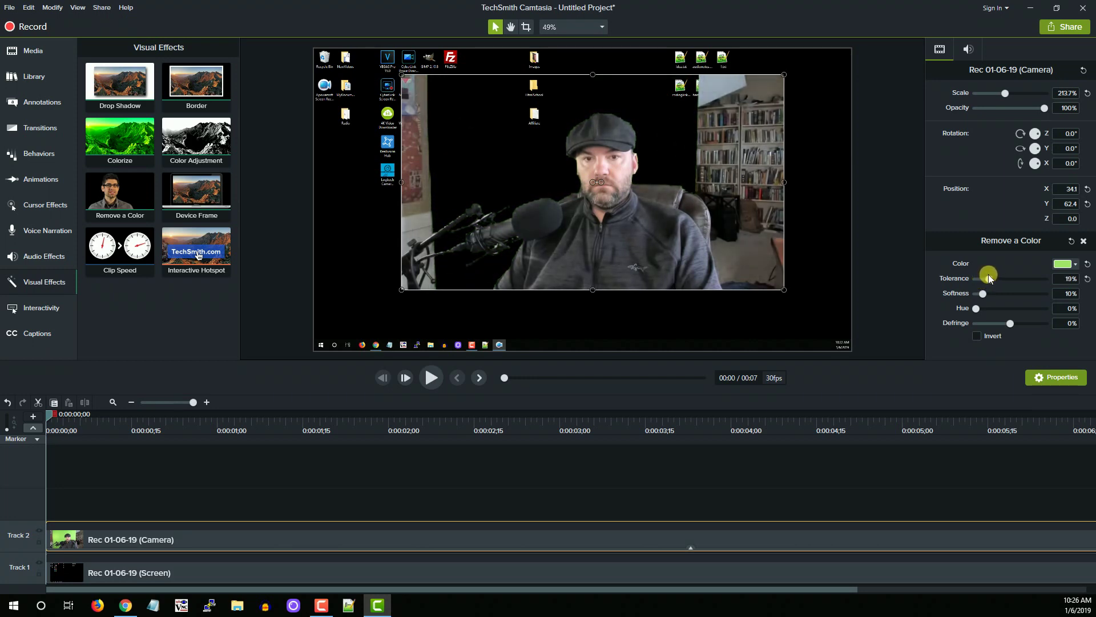
pyautogui.moveTo(990, 278); pyautogui.dragTo(984, 296)
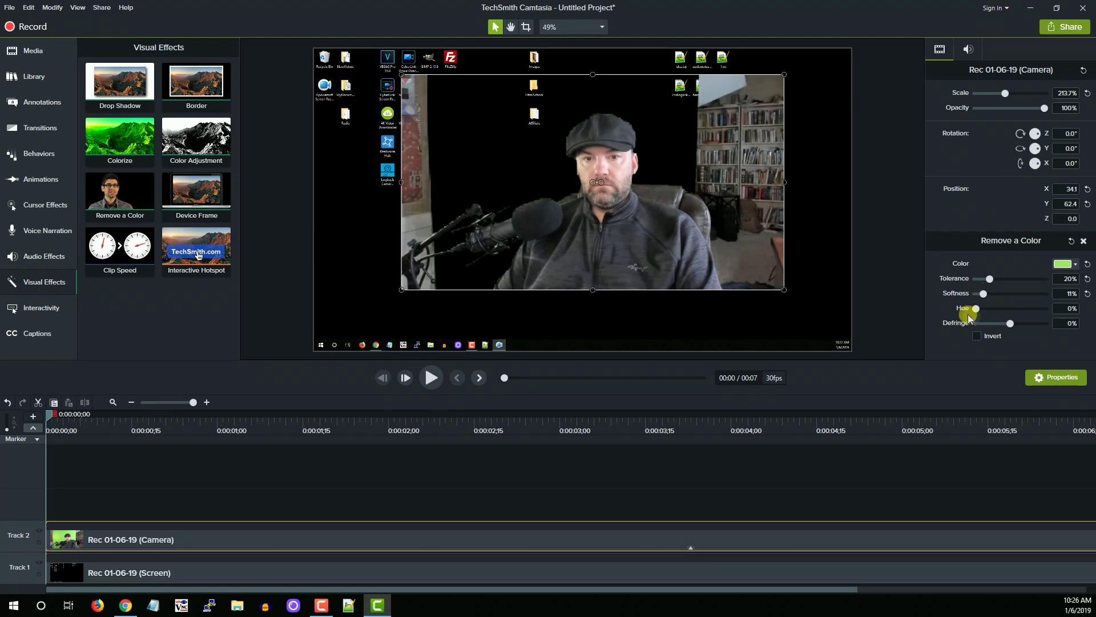
pyautogui.moveTo(1011, 325); pyautogui.dragTo(1001, 325)
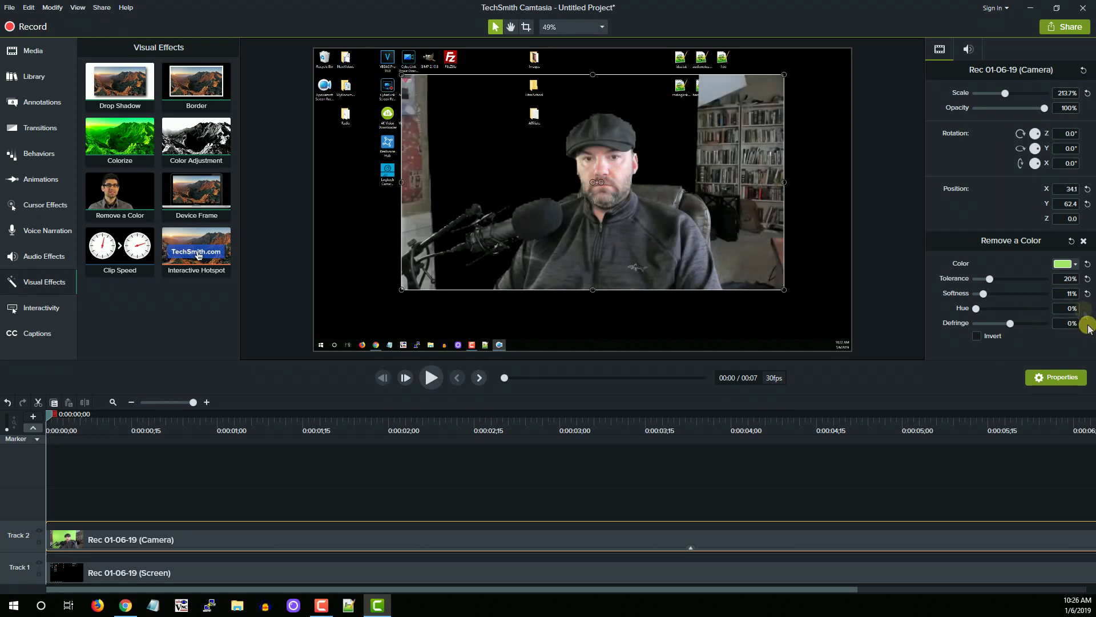
pyautogui.click(1085, 279)
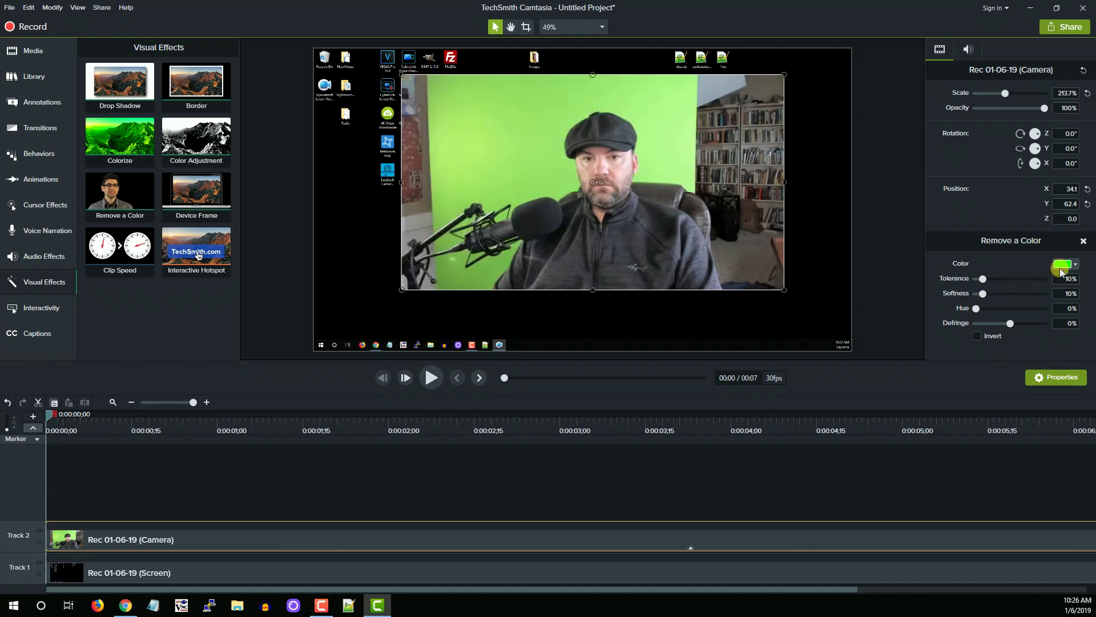
# - Resample the green backdrop with the eyedropper and set tolerance to about 19%
pyautogui.click(1075, 268)
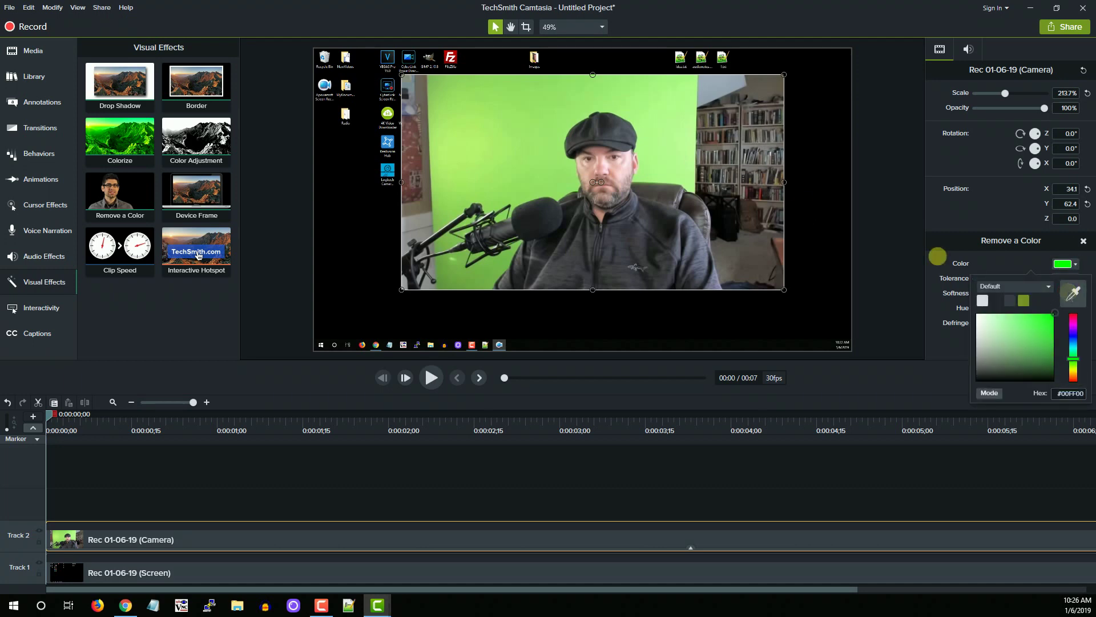
pyautogui.click(1069, 291)
pyautogui.click(583, 119)
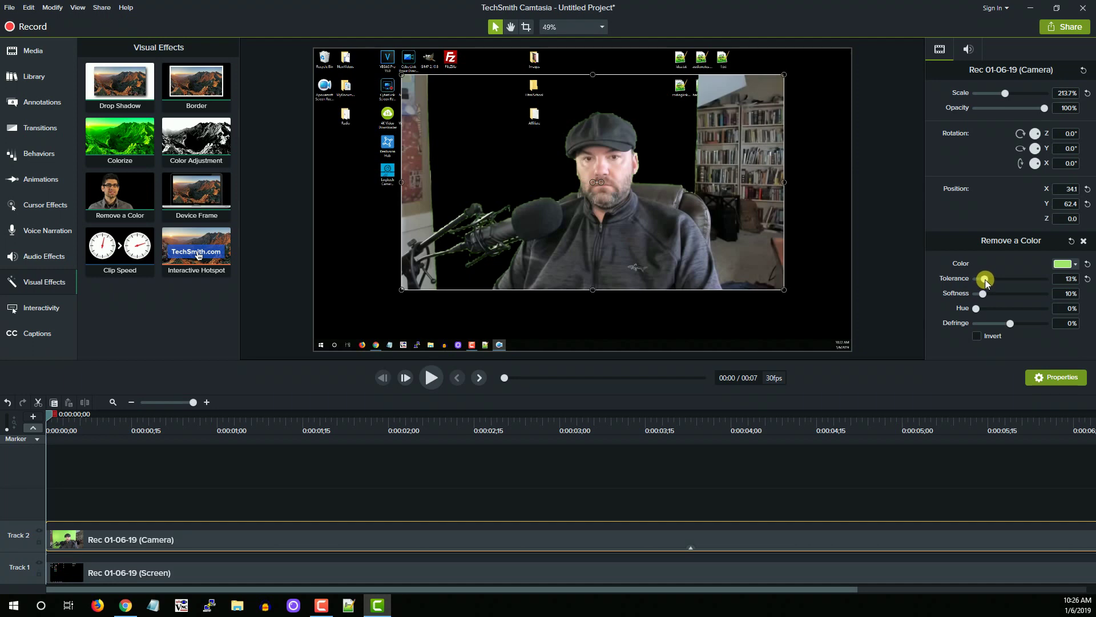
pyautogui.moveTo(989, 282); pyautogui.dragTo(988, 282)
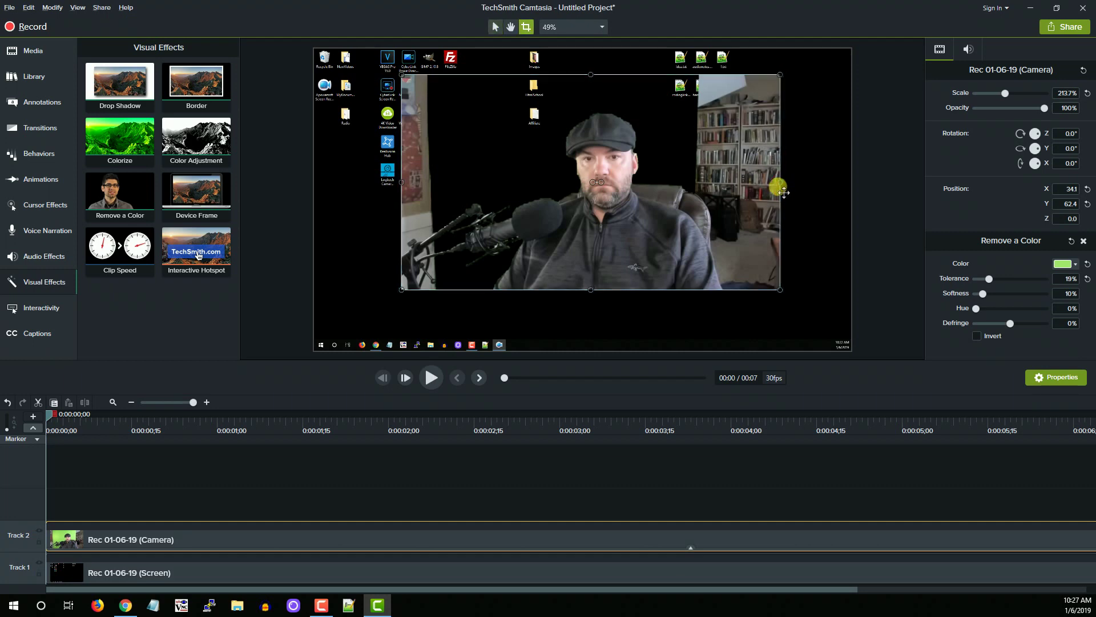
# - Crop the camera clip's edges, move it bottom-right and shrink it to 190.9%
pyautogui.moveTo(784, 184); pyautogui.dragTo(679, 196)
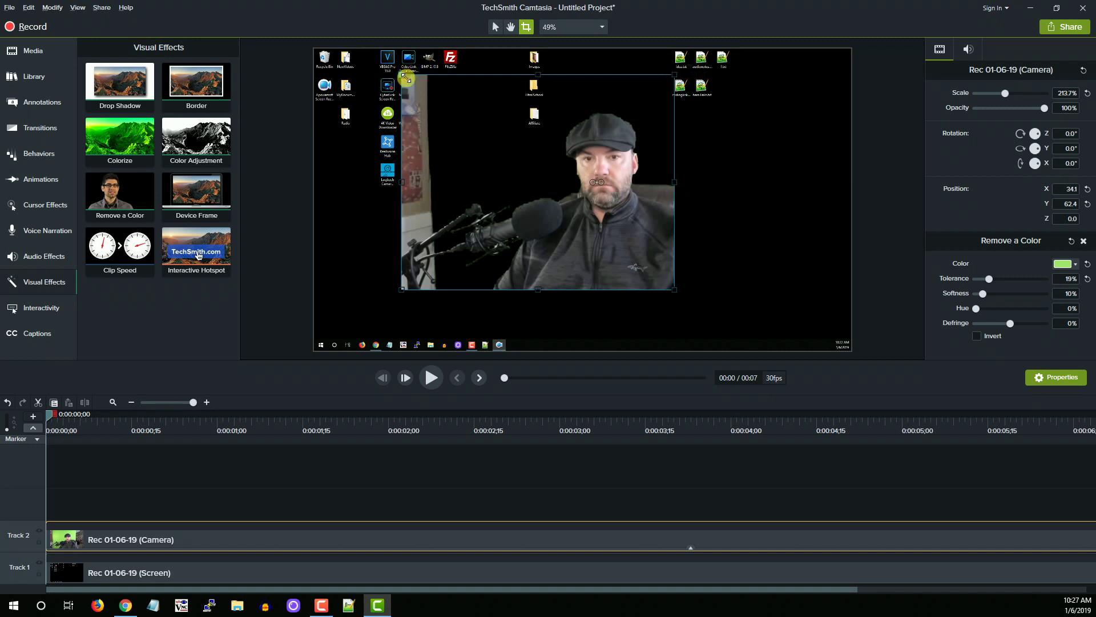
pyautogui.moveTo(406, 77); pyautogui.dragTo(469, 107)
pyautogui.moveTo(516, 155); pyautogui.dragTo(686, 213)
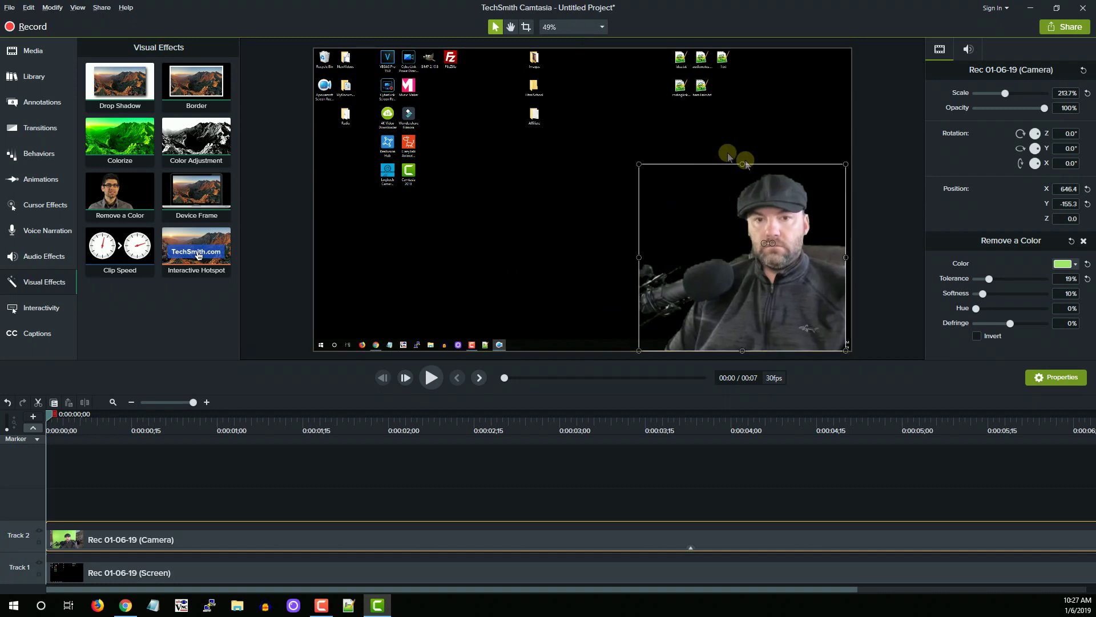
pyautogui.moveTo(742, 164); pyautogui.dragTo(740, 216)
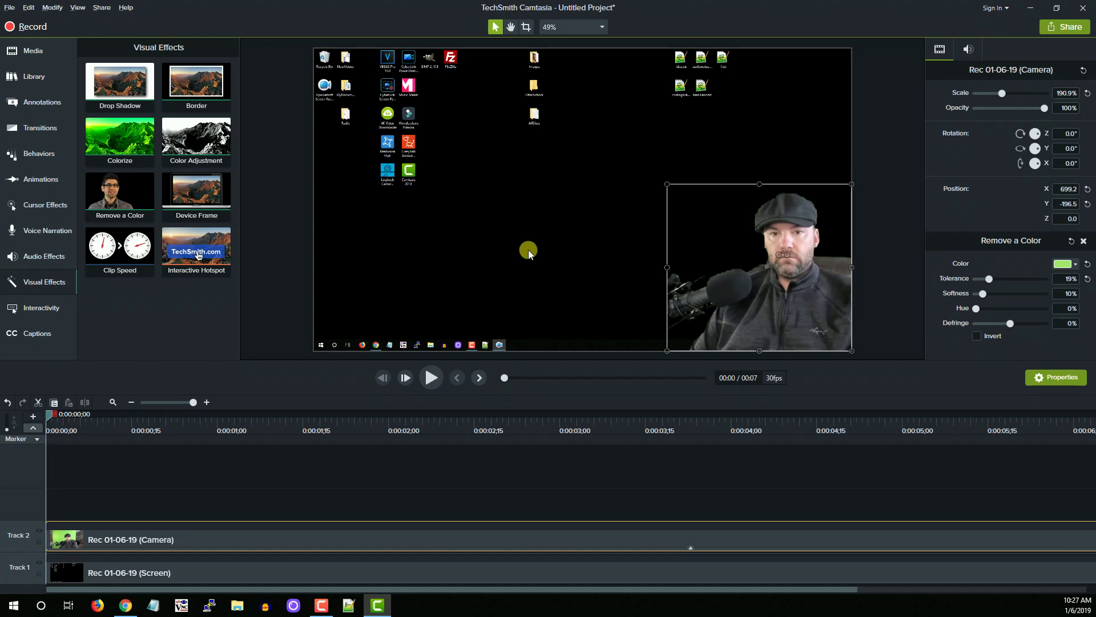
pyautogui.hotkey('alt', 'Tab')
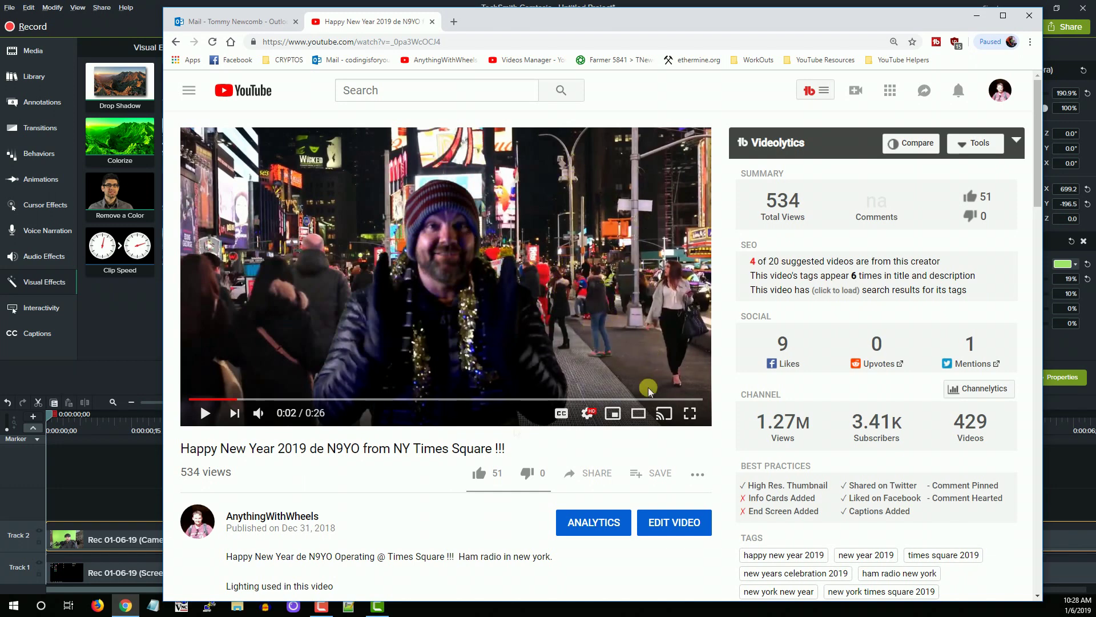
# - Play the 'Happy New Year 2019 de N9YO from NY Times Square !!!' video on YouTube
pyautogui.click(208, 415)
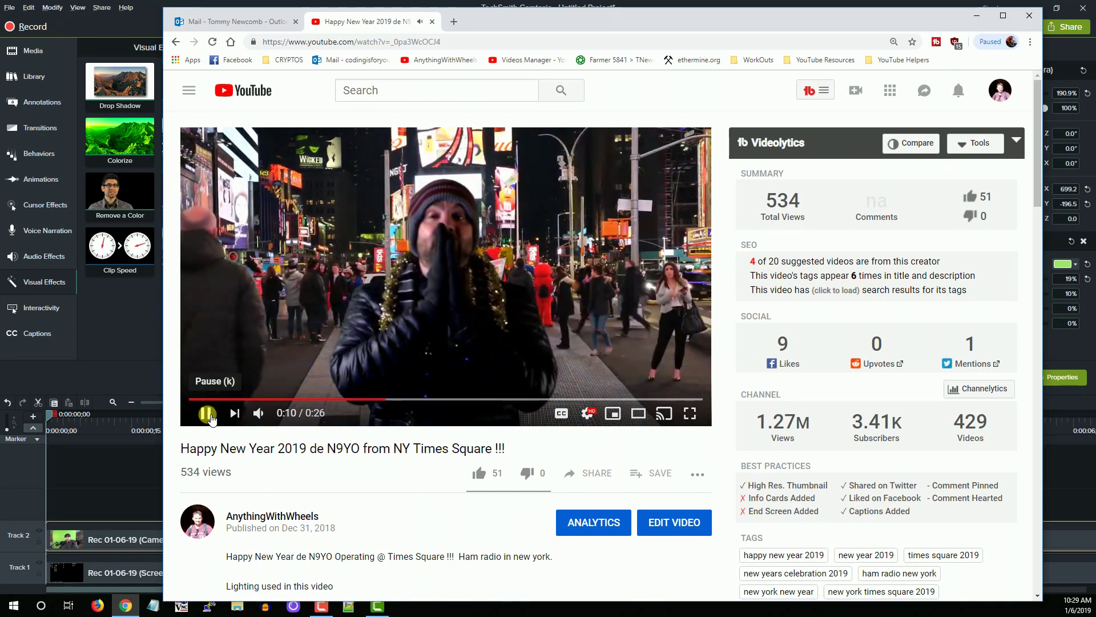
# - Import C0089.MP4 into the project, place it on the canvas and centre it
pyautogui.click(207, 415)
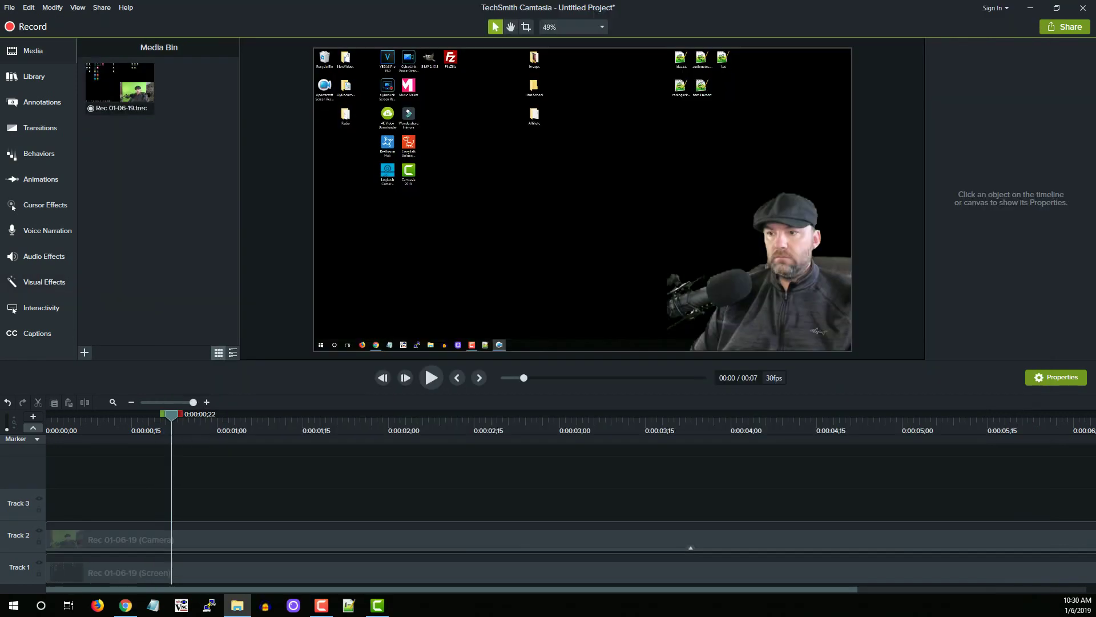
pyautogui.moveTo(1048, 280); pyautogui.dragTo(188, 159)
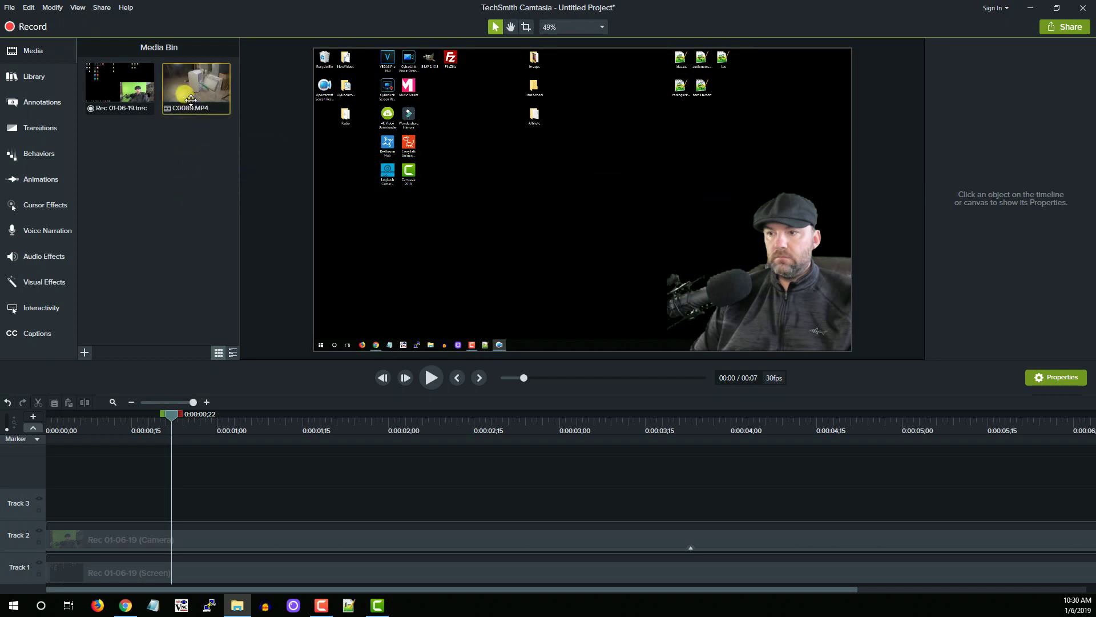
pyautogui.moveTo(209, 107); pyautogui.dragTo(479, 198)
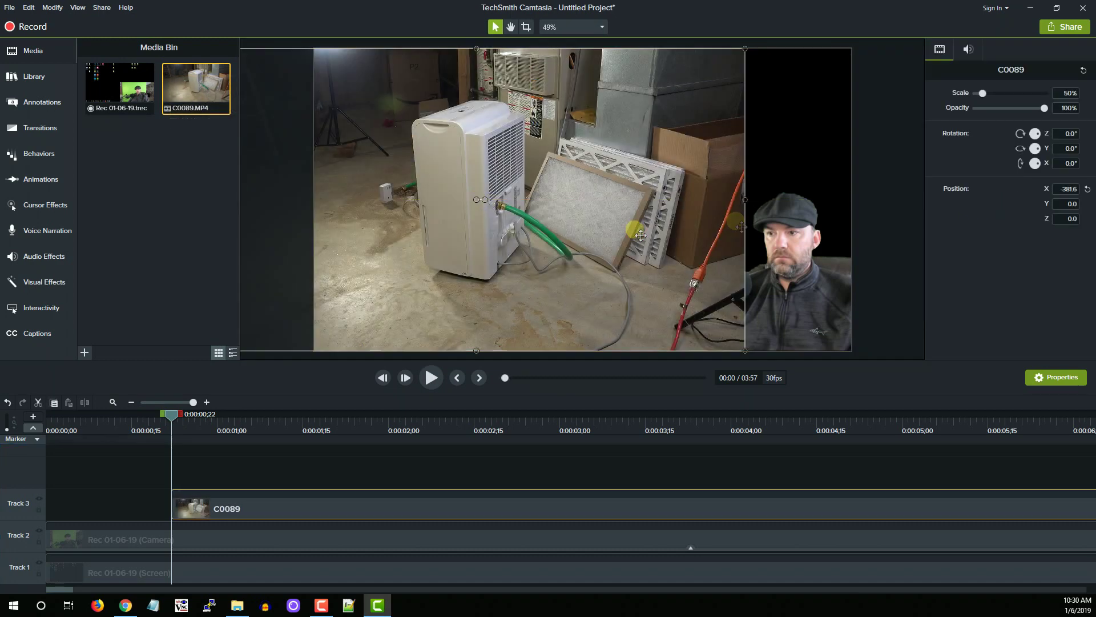
pyautogui.moveTo(689, 233); pyautogui.dragTo(743, 231)
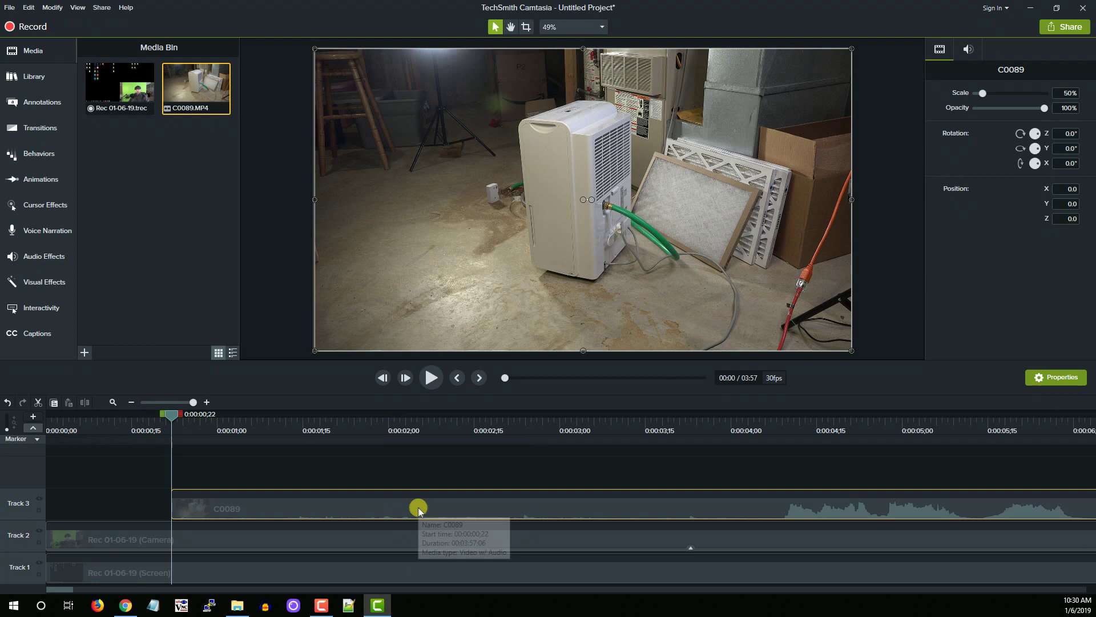
# - Put the camera clip on a track above the basement video and enlarge it to 234% near centre
pyautogui.moveTo(386, 541); pyautogui.dragTo(391, 475)
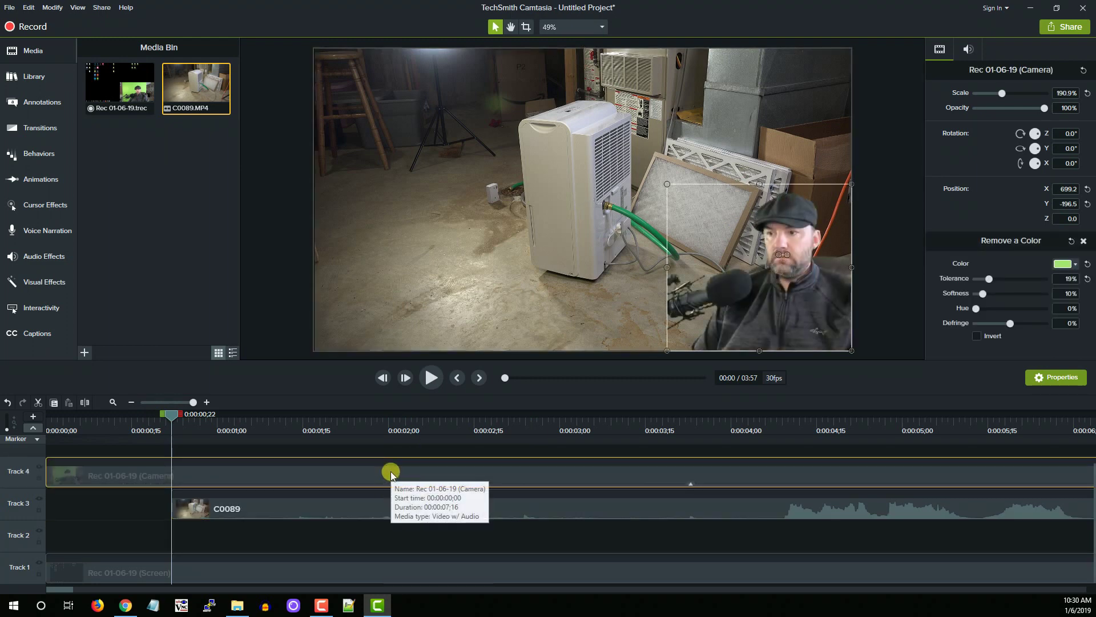
pyautogui.moveTo(710, 297); pyautogui.dragTo(522, 231)
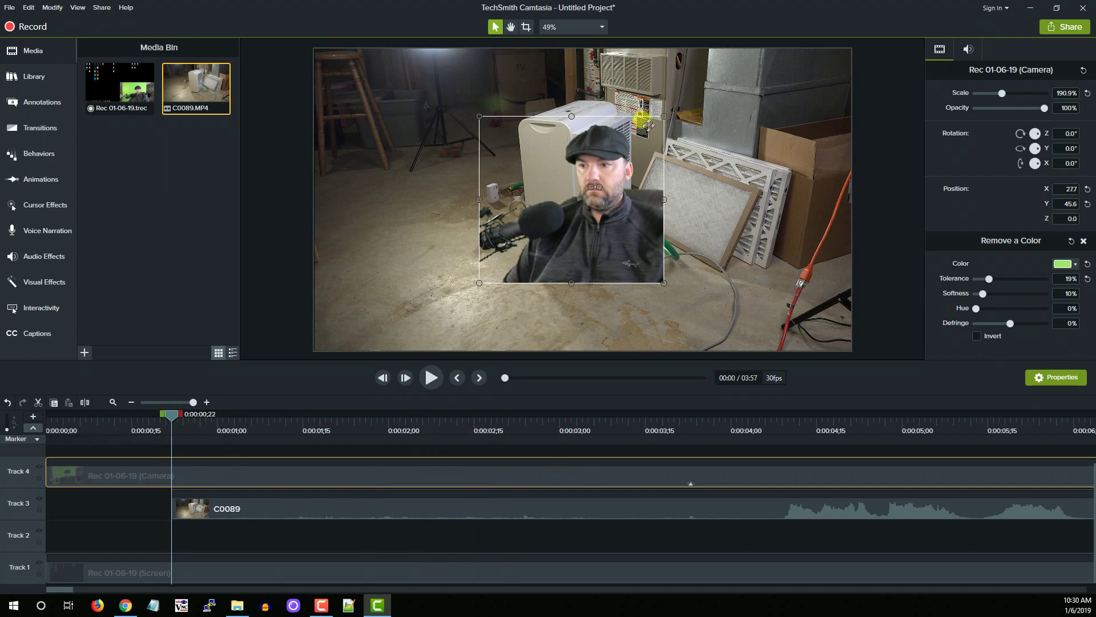
pyautogui.moveTo(603, 246); pyautogui.dragTo(588, 246)
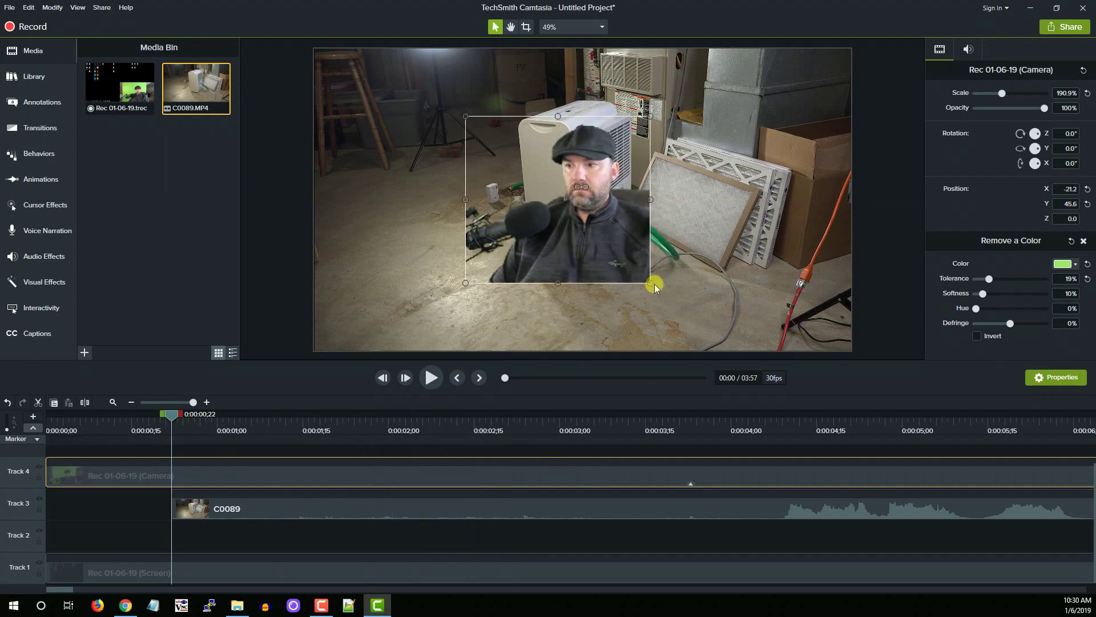
pyautogui.moveTo(656, 285); pyautogui.dragTo(693, 320)
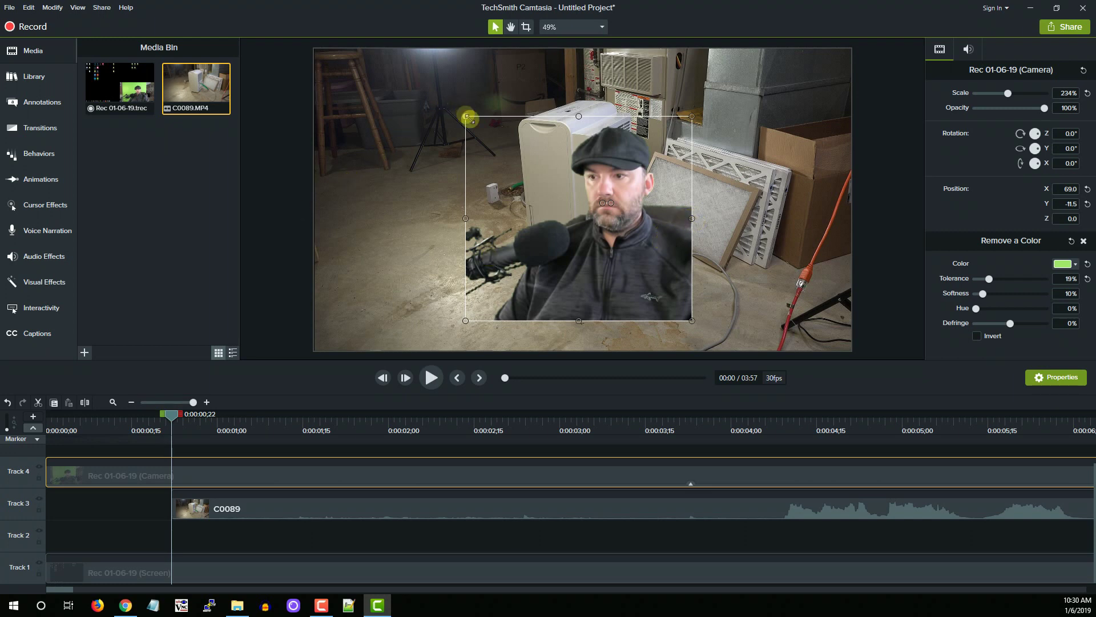
pyautogui.click(491, 153)
pyautogui.moveTo(491, 153); pyautogui.dragTo(485, 151)
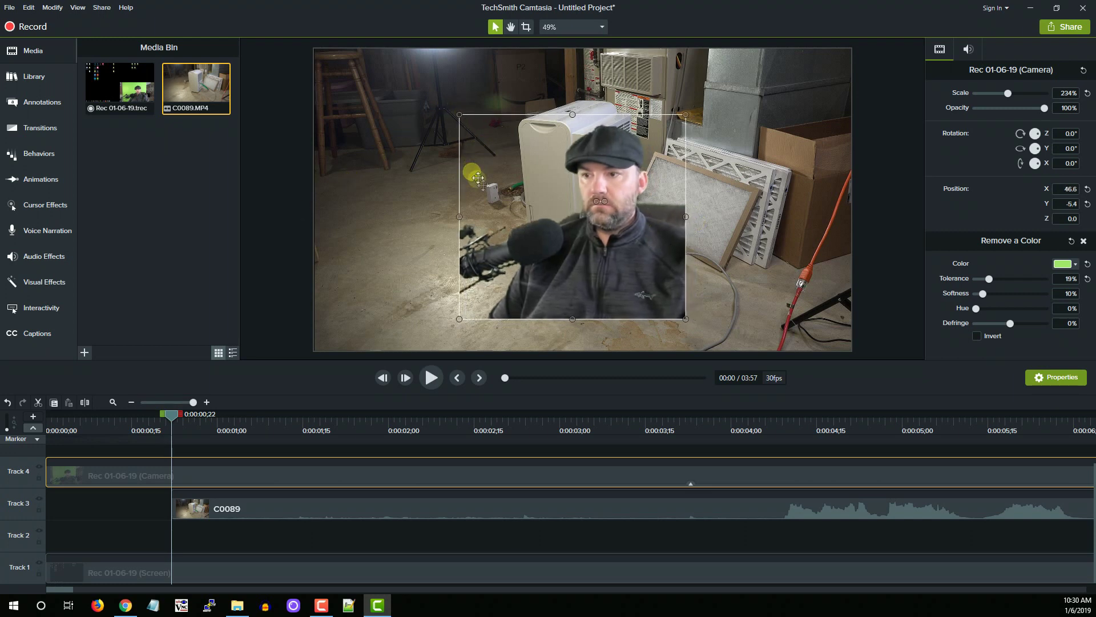
pyautogui.click(1065, 26)
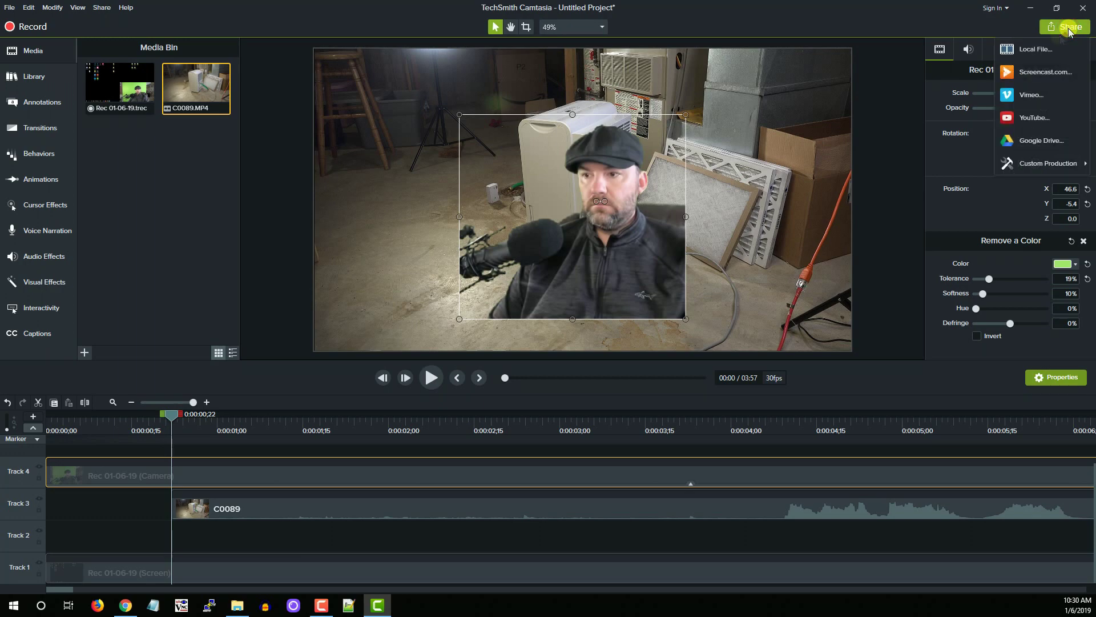
pyautogui.click(1039, 51)
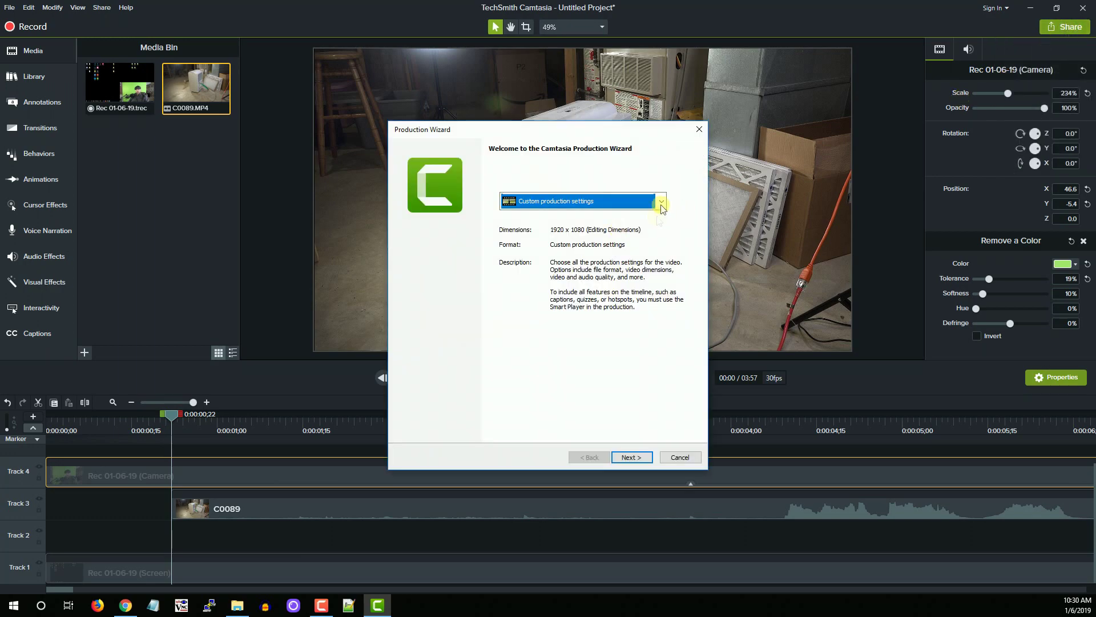
pyautogui.click(662, 201)
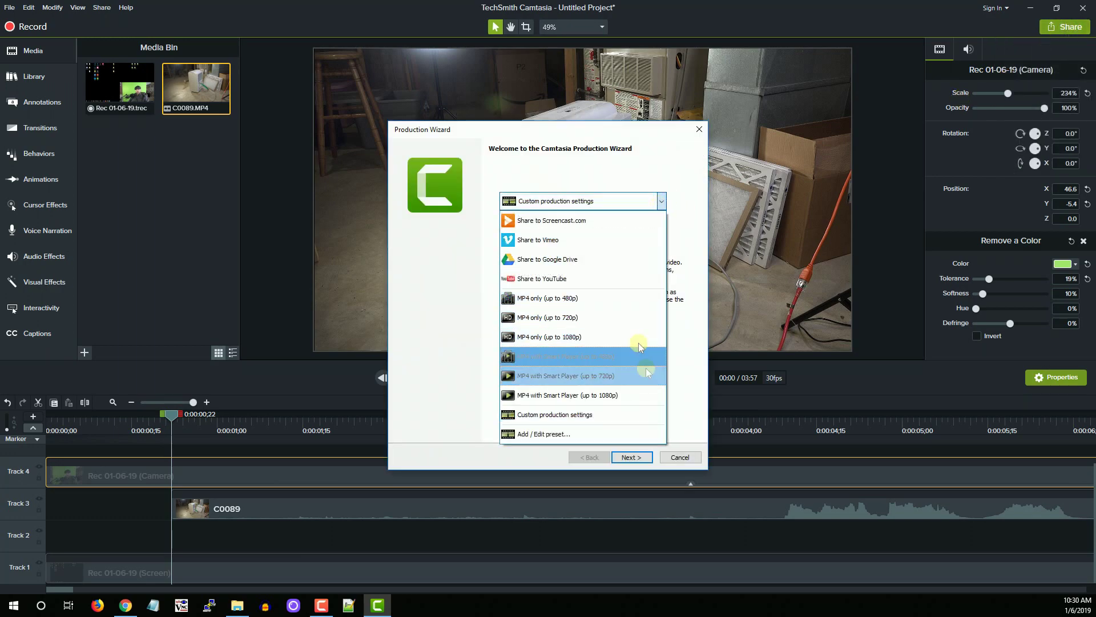
pyautogui.click(656, 413)
pyautogui.click(679, 457)
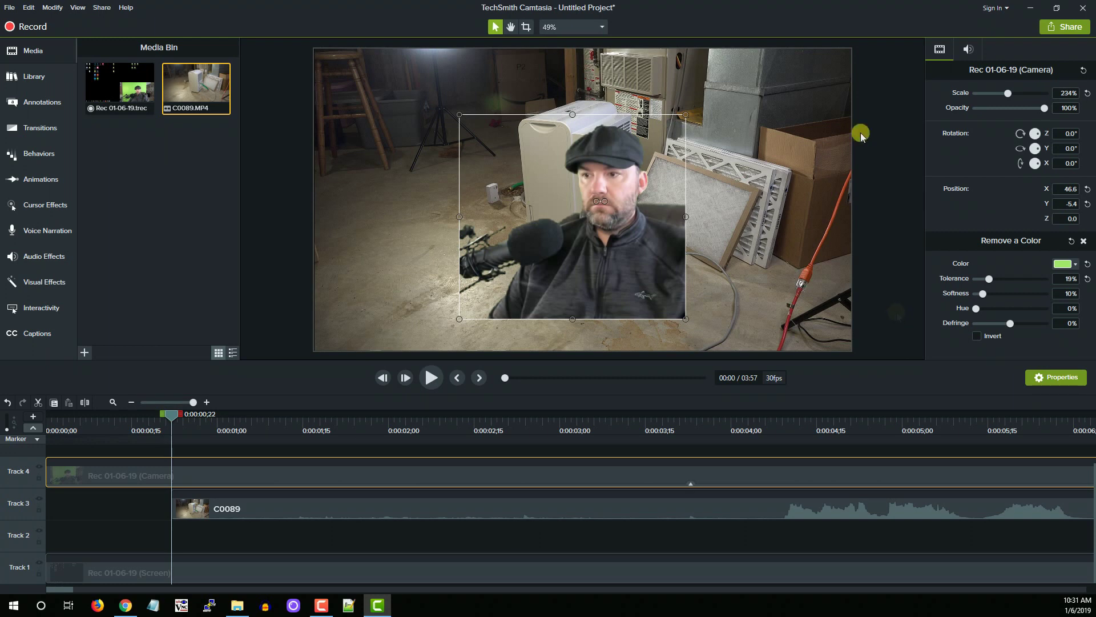
# - Drag the presenter overlay flush into the basement video's bottom-right corner, around Position X 640.2
pyautogui.moveTo(607, 239); pyautogui.dragTo(643, 229)
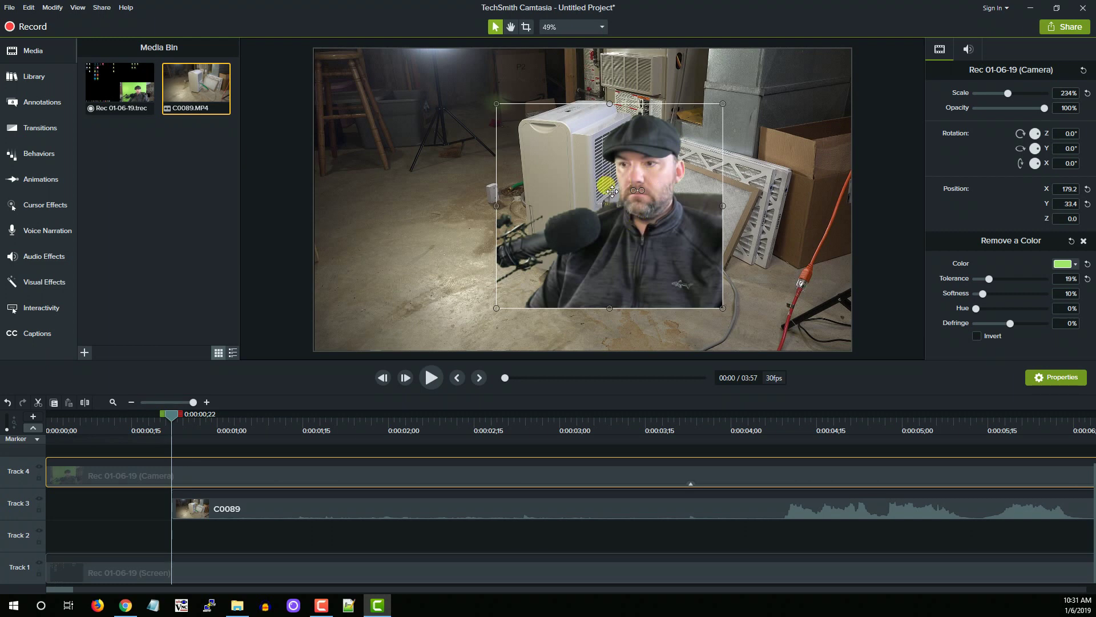
pyautogui.moveTo(608, 179); pyautogui.dragTo(612, 188)
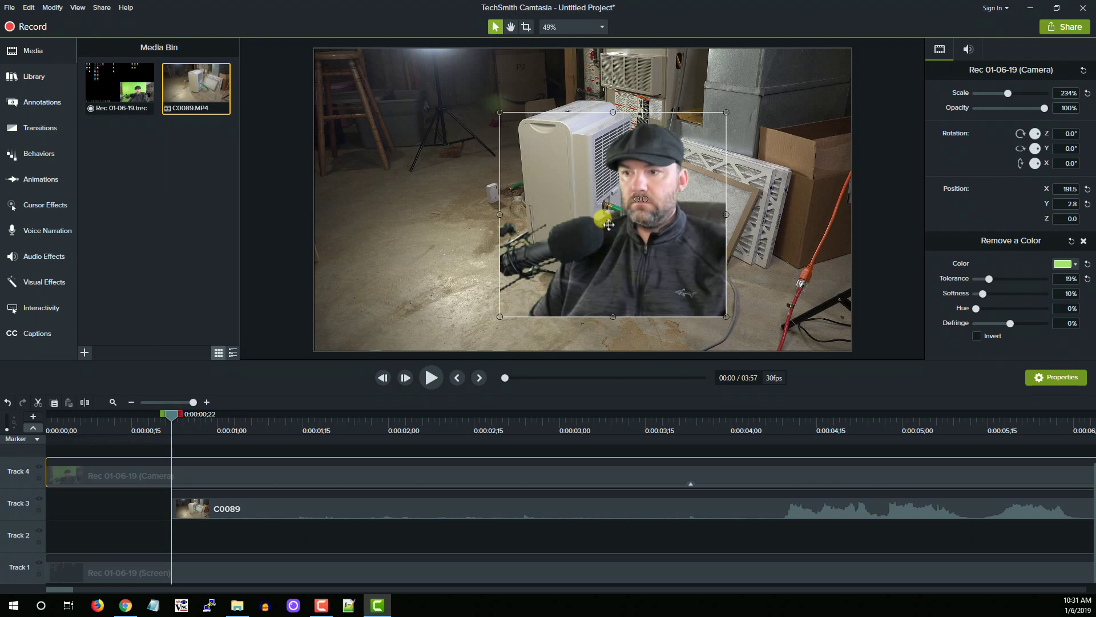
pyautogui.moveTo(609, 226); pyautogui.dragTo(666, 263)
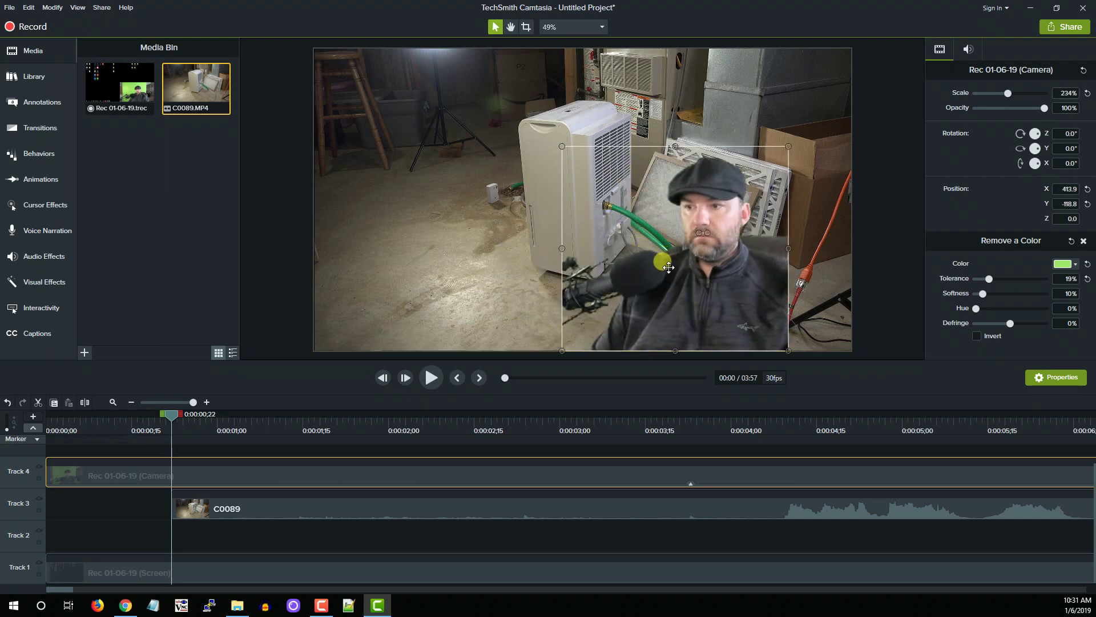
pyautogui.moveTo(653, 274); pyautogui.dragTo(750, 273)
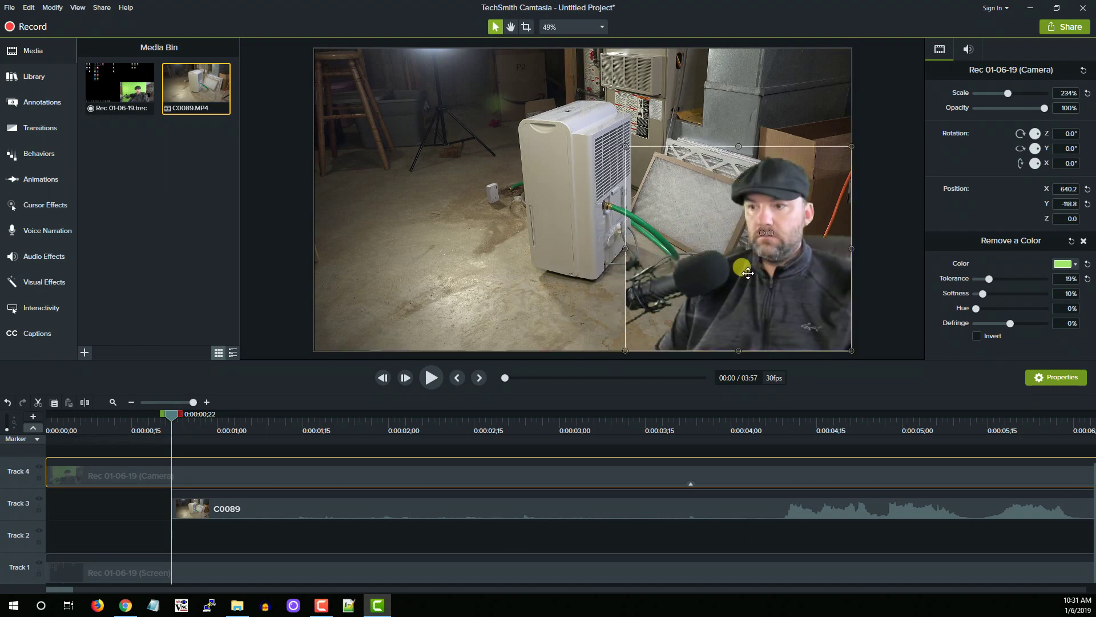